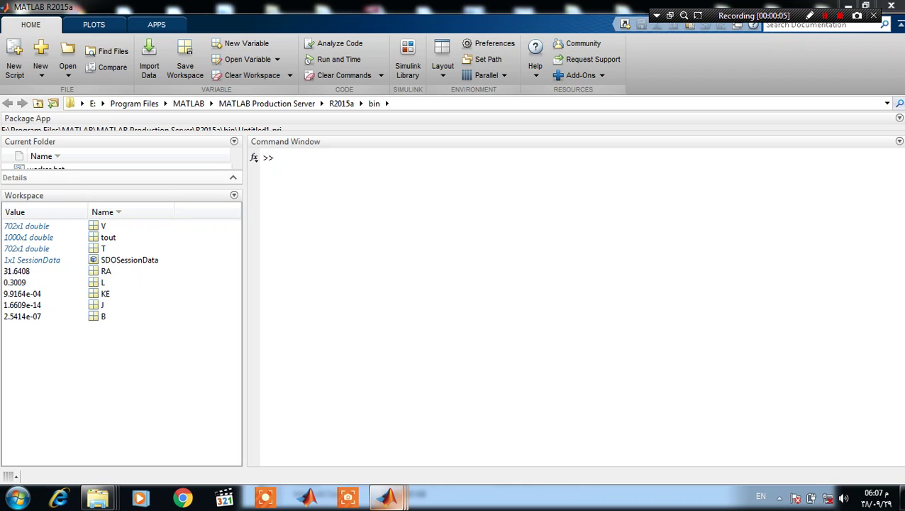
Switch from MATLAB to the B_closed_loop_with_controller_identif Simulink model window.
mouse_move(387, 496)
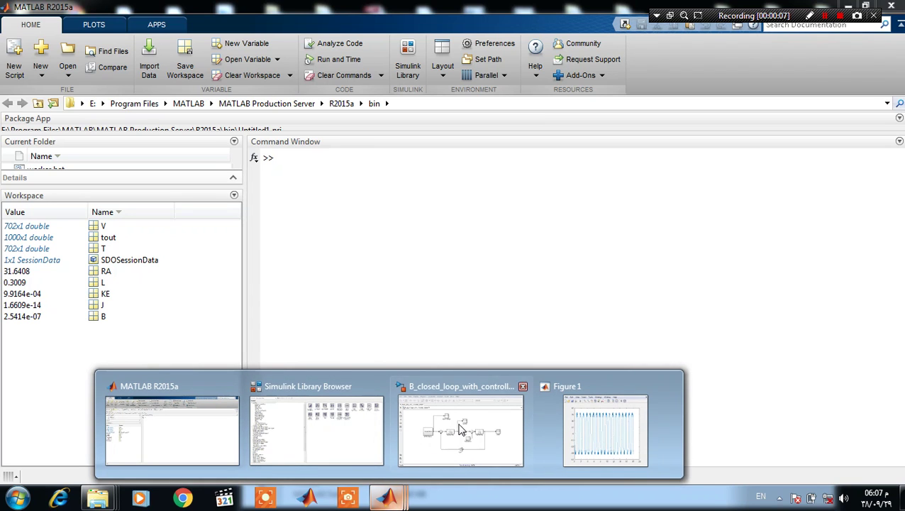
click(460, 429)
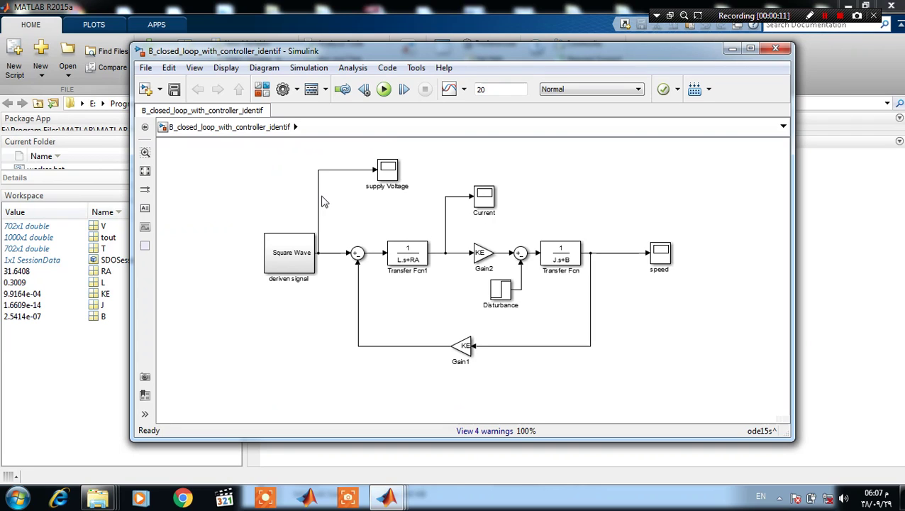
Run the 20 s simulation of the closed-loop motor model.
click(312, 261)
click(341, 206)
click(383, 90)
Open the speed scope and autoscale it to show the ±500 square-wave response.
click(660, 261)
double_click(660, 261)
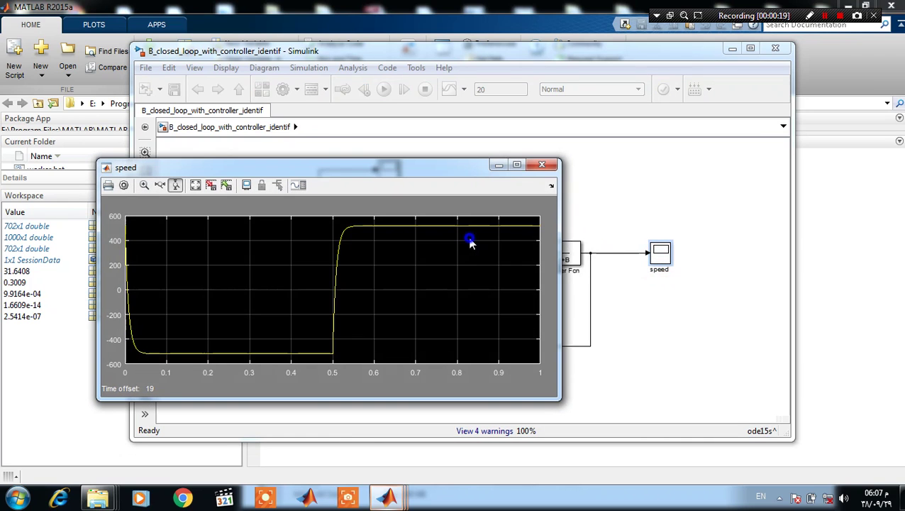
right_click(462, 235)
click(512, 262)
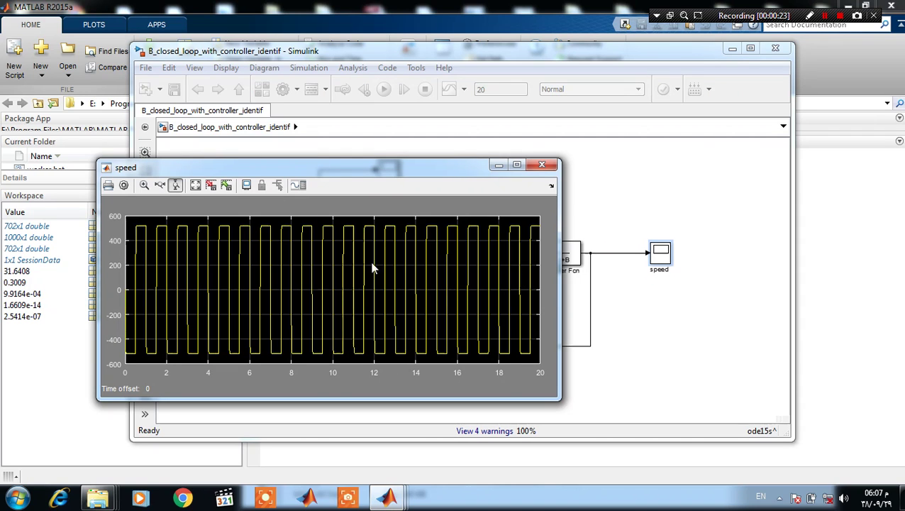
Close the speed scope and rerun plot(T,V) in the Command Window.
click(542, 165)
click(867, 326)
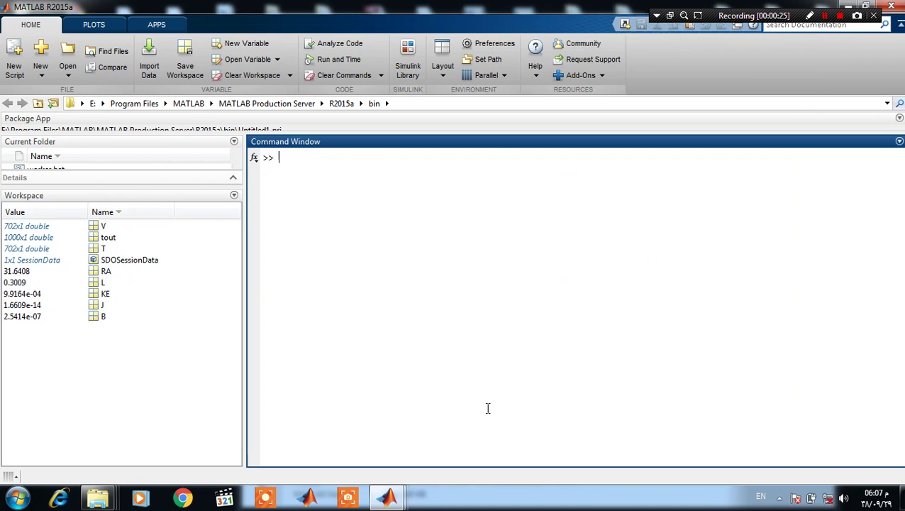
key(Up)
key(Up)
key(Return)
Inspect the Figure 1 plot of V against T, a roughly ±32 square wave, then close it.
mouse_move(394, 494)
click(604, 413)
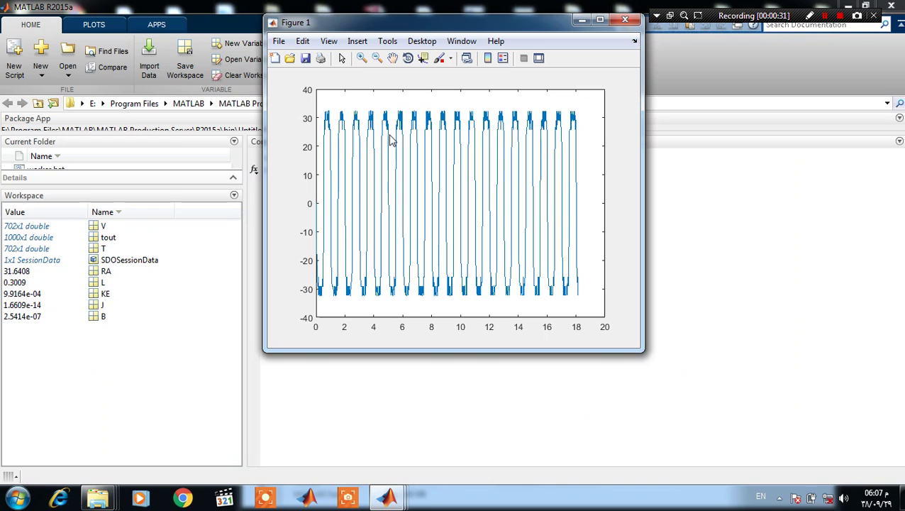
click(624, 19)
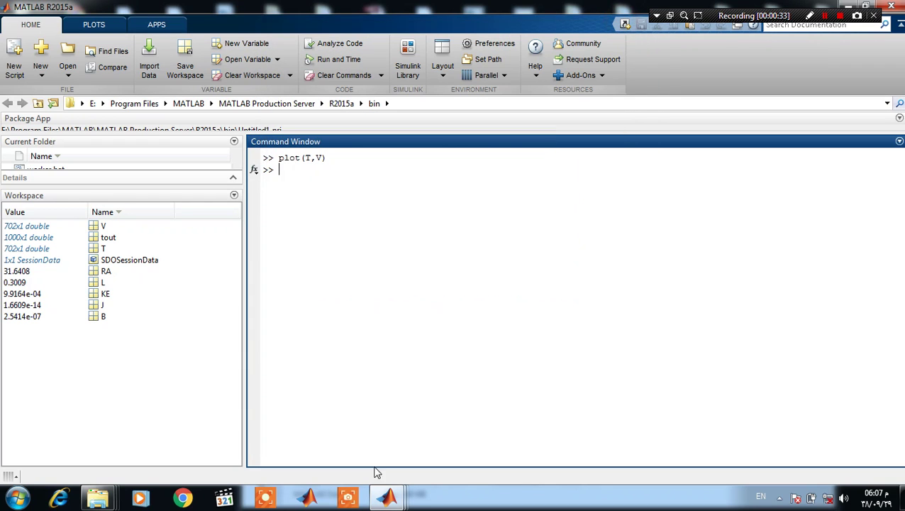
Return to the Simulink model and launch Analysis > Parameter Estimation.
mouse_move(389, 495)
click(522, 429)
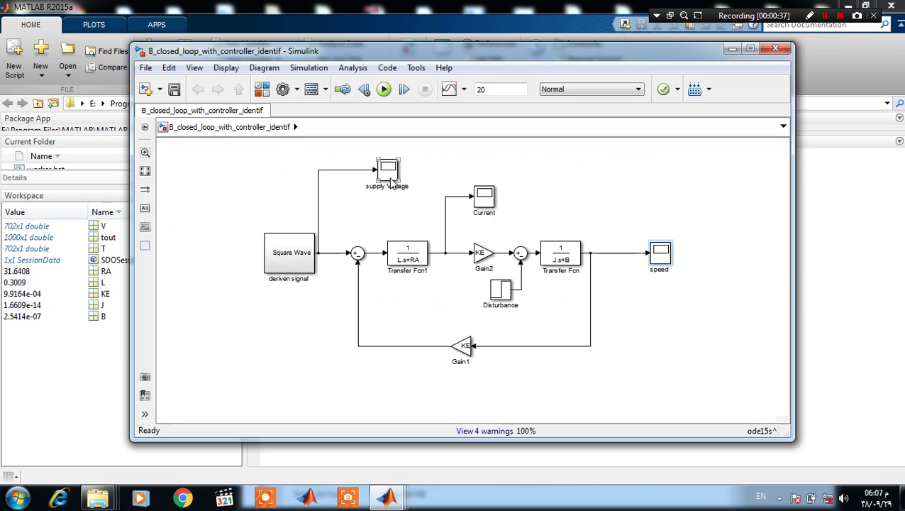
click(355, 69)
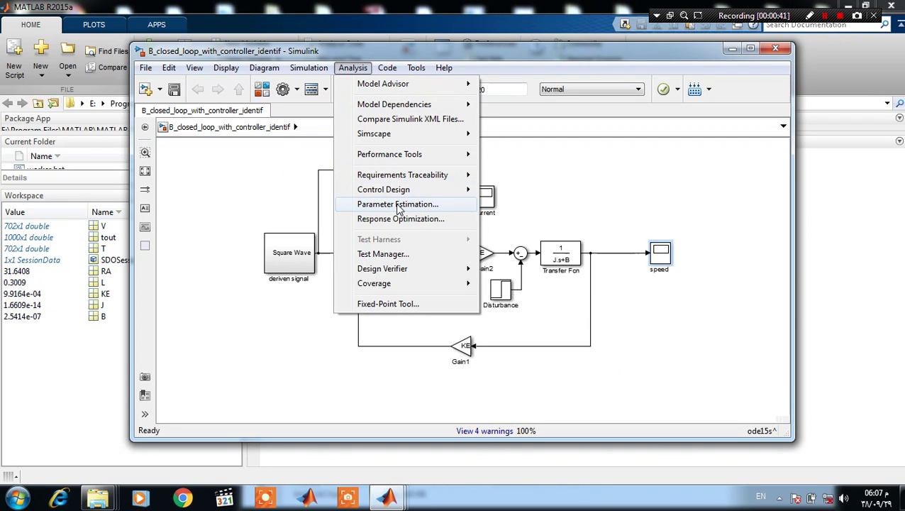
click(400, 206)
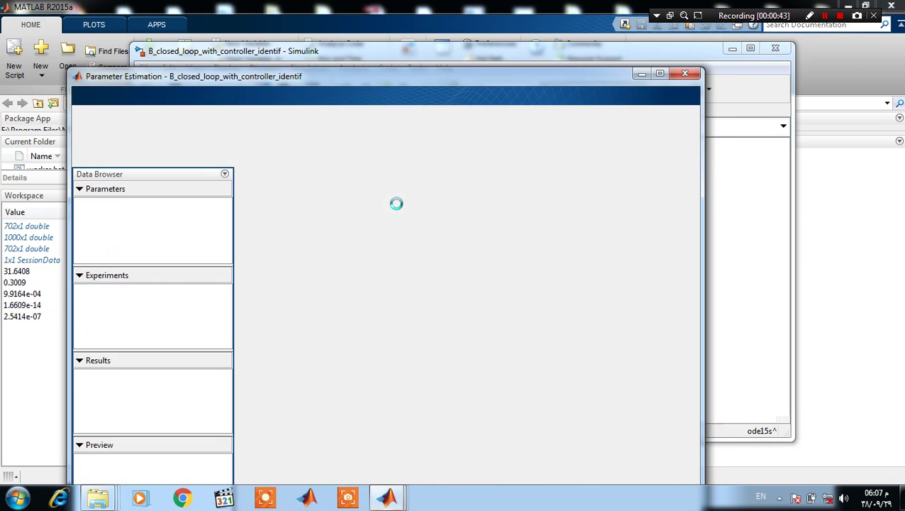
Choose B, J, KE, L and RA as the estimated parameters and confirm the selection.
drag(234, 77, 234, 31)
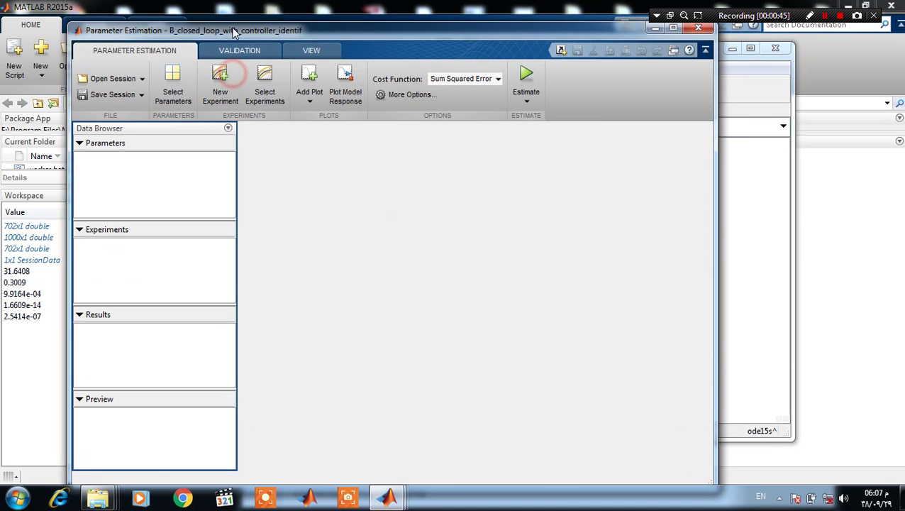
click(177, 91)
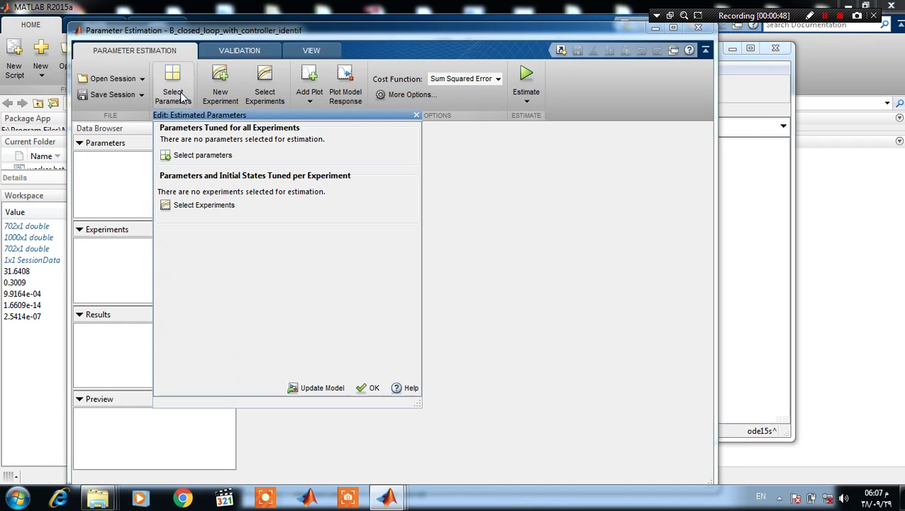
click(209, 156)
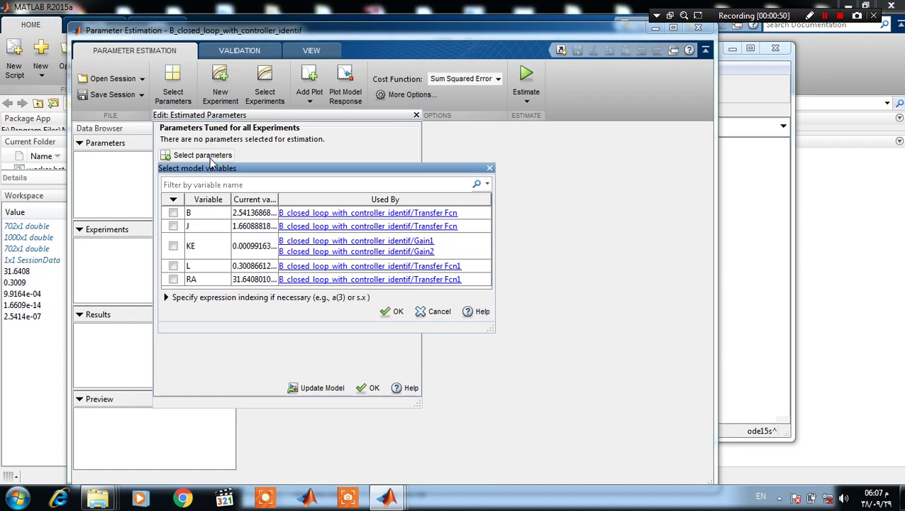
click(173, 213)
click(173, 225)
click(173, 246)
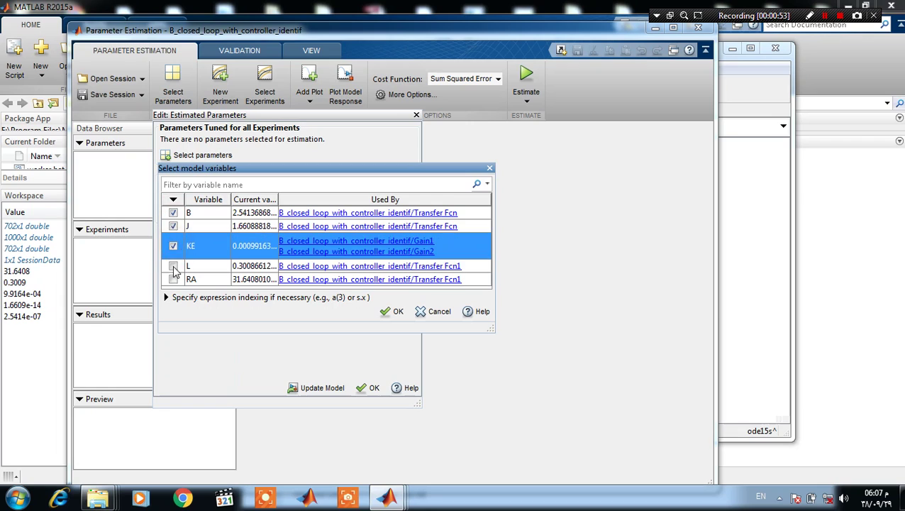
click(173, 266)
click(173, 279)
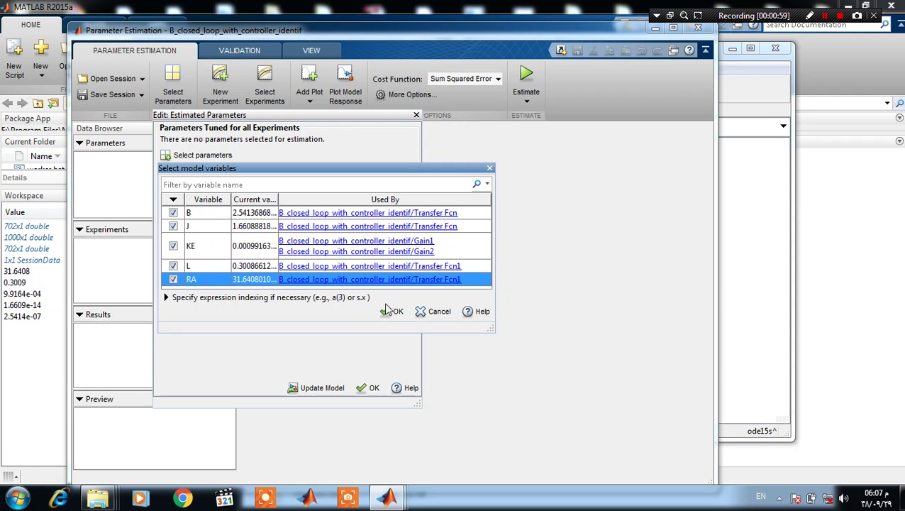
click(396, 315)
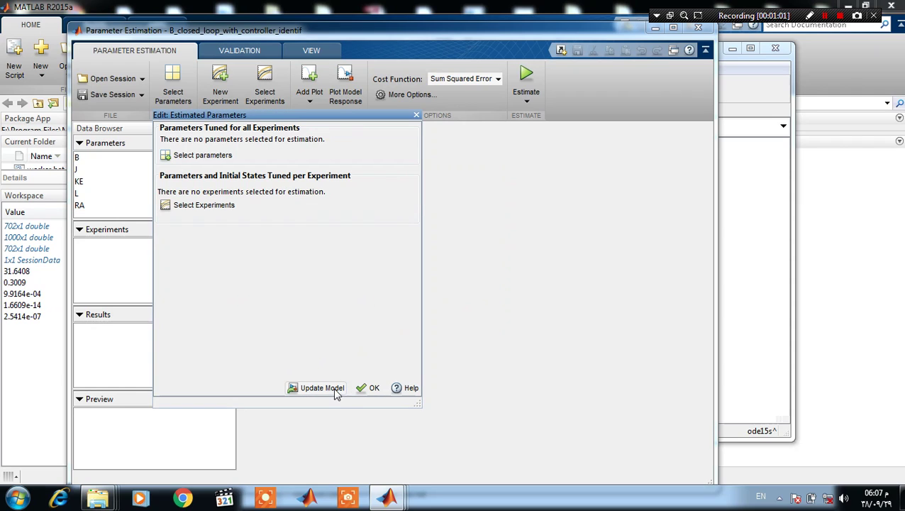
click(368, 387)
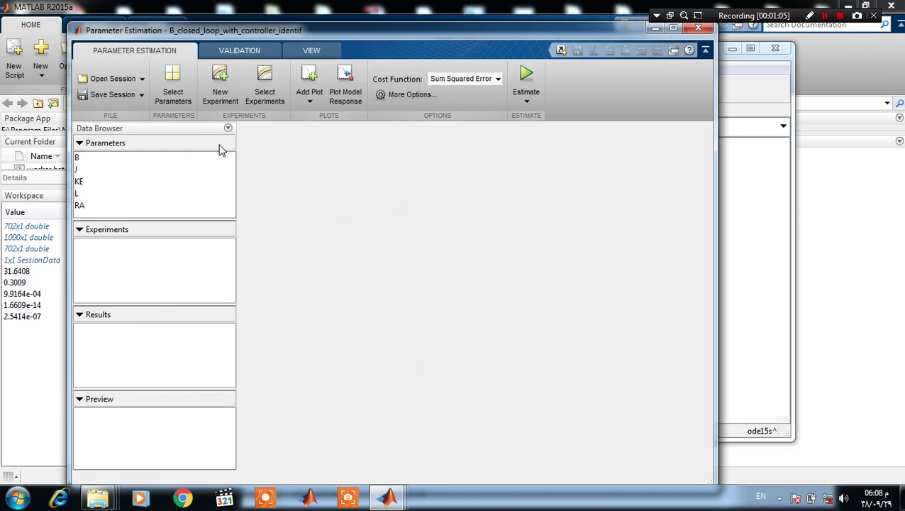
Create experiment Exp using the Transfer Fcn:1 signal into the speed scope as measured output.
click(211, 97)
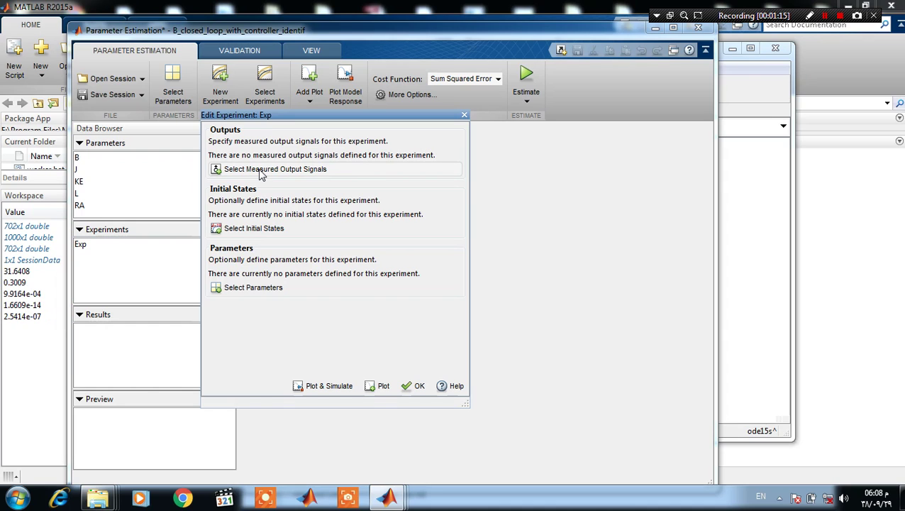
click(262, 170)
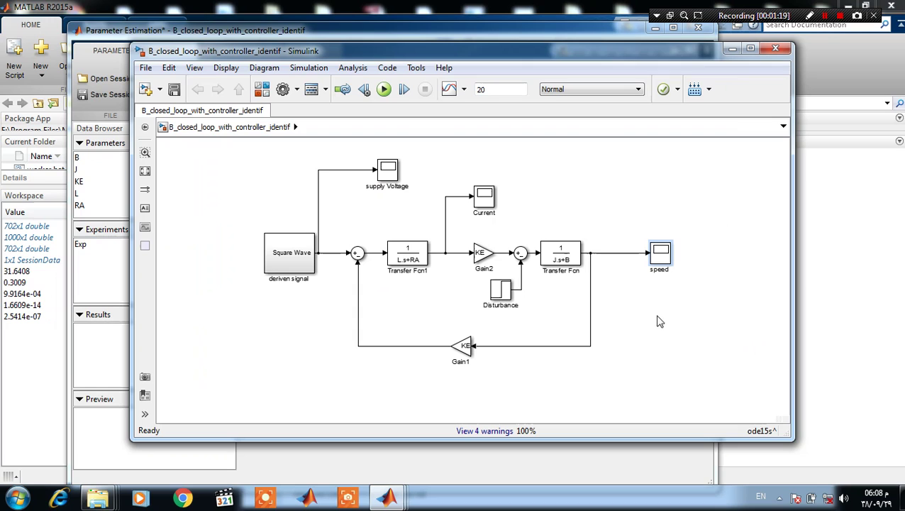
click(614, 261)
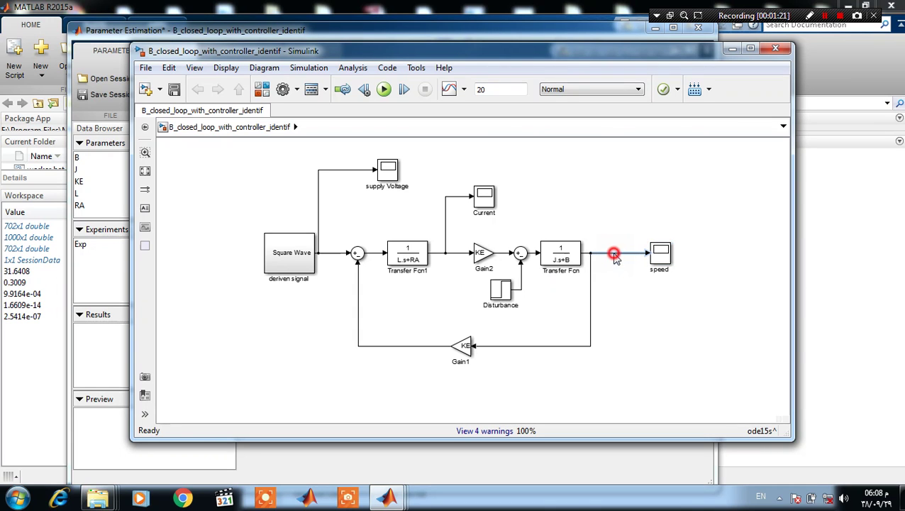
mouse_move(383, 498)
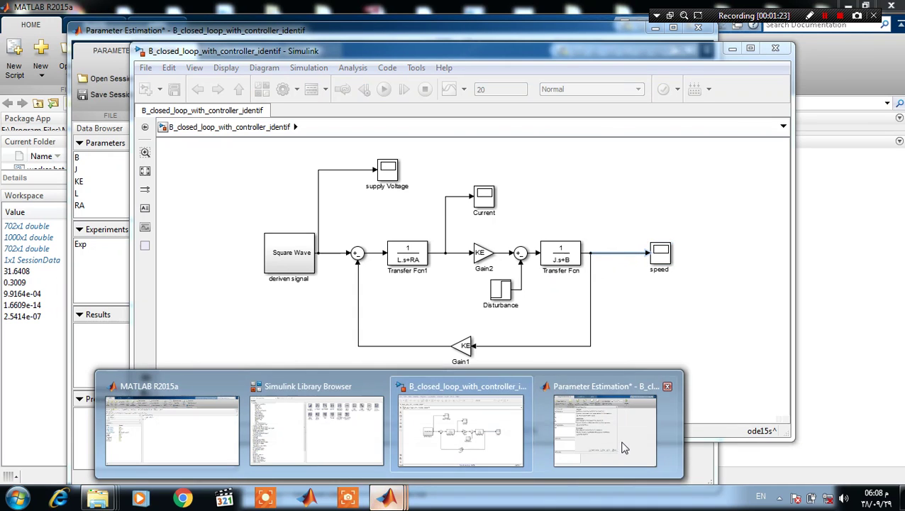
click(622, 443)
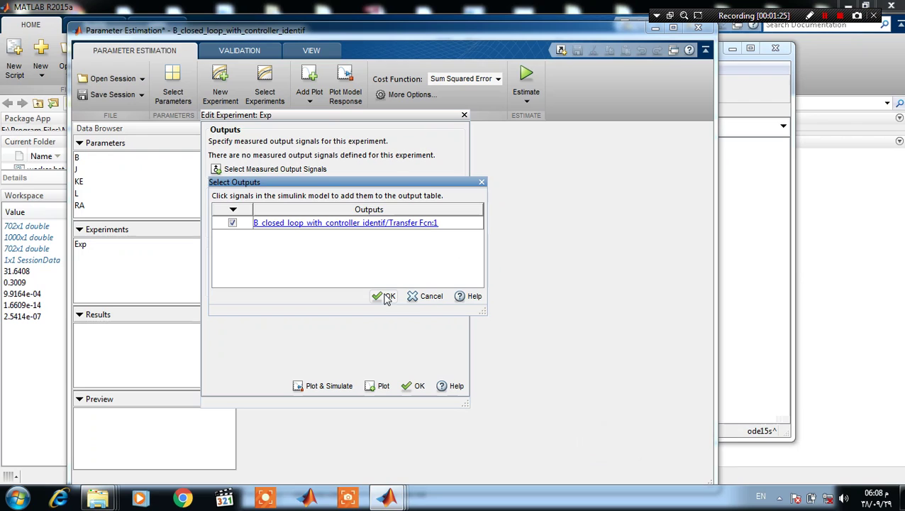
click(387, 297)
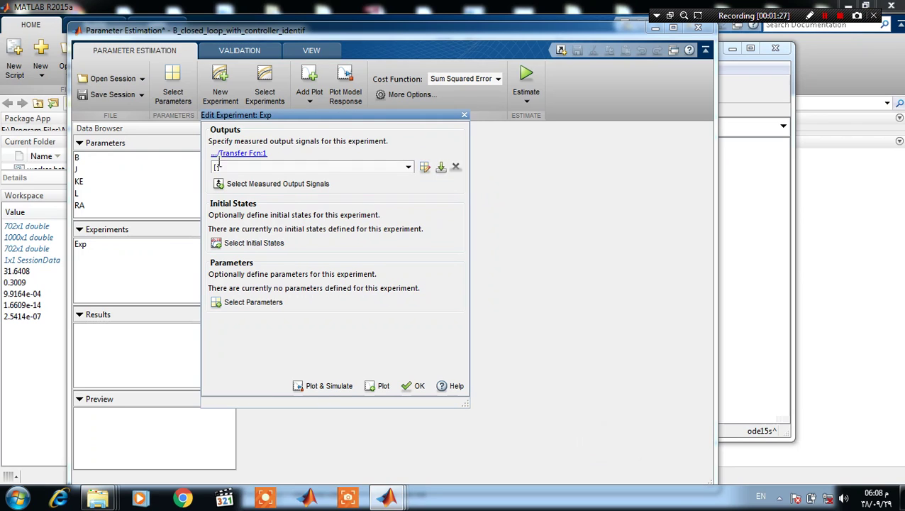
Enter [T,V] as Exp's output data and plot measured versus simulated response.
click(268, 167)
click(329, 388)
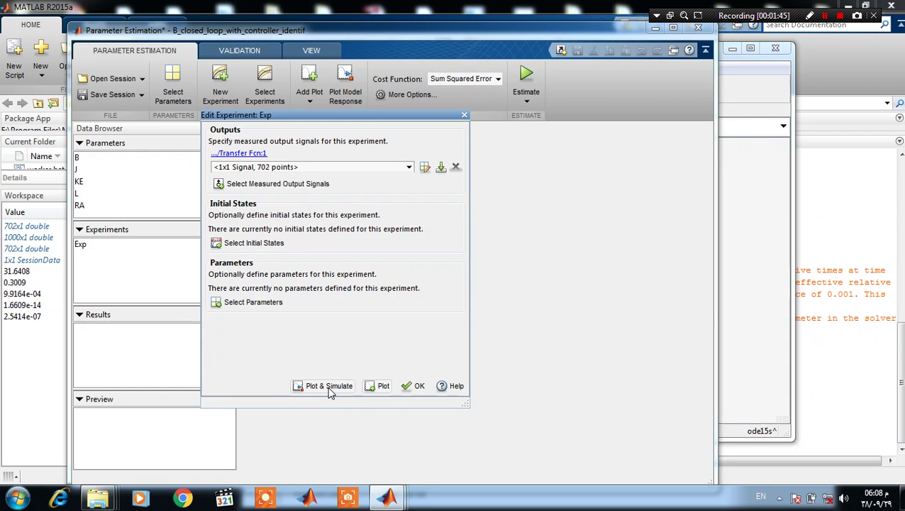
click(415, 386)
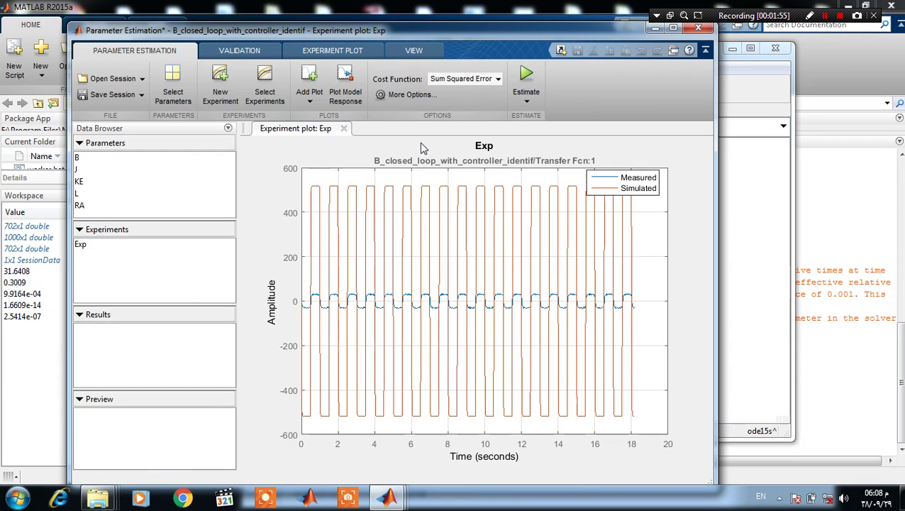
click(408, 98)
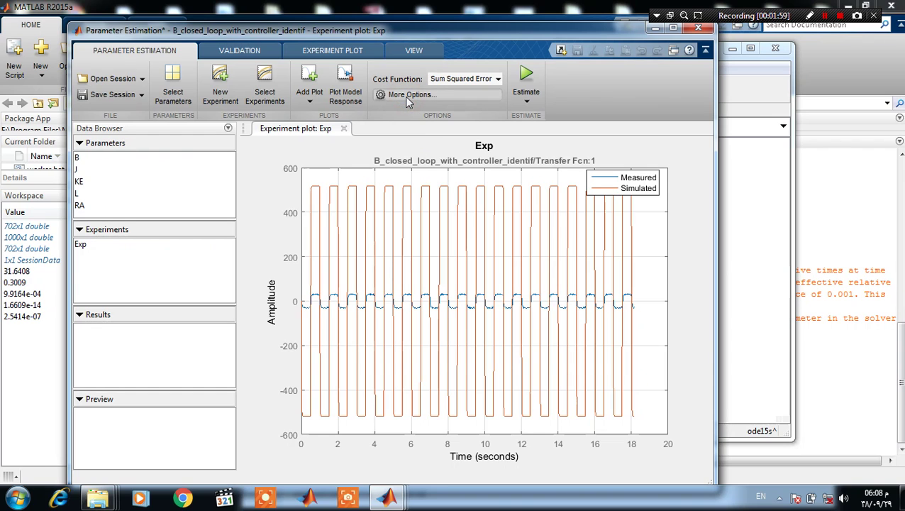
click(475, 124)
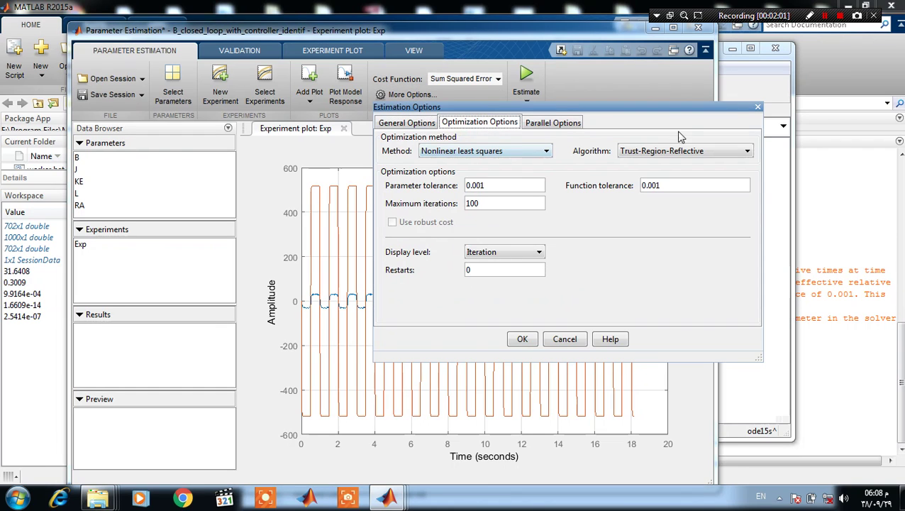
click(523, 340)
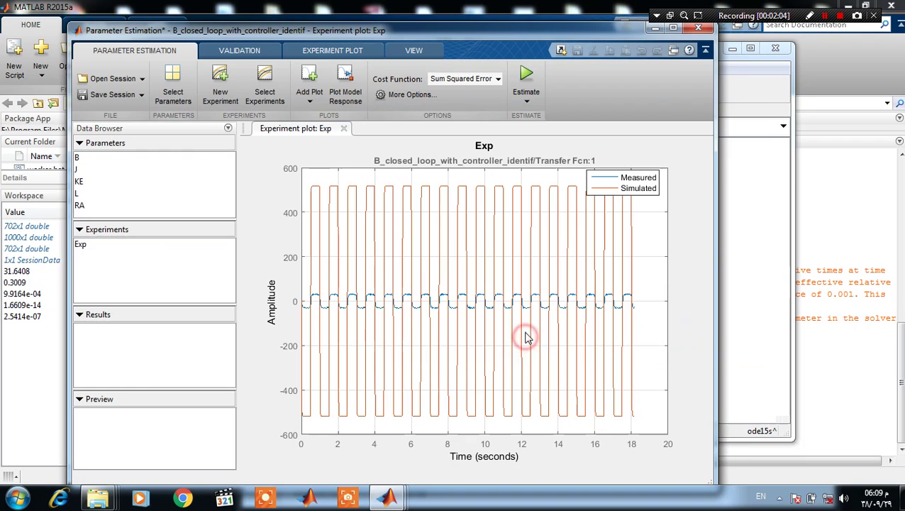
Run the estimation, reaching RA 39.3117 and L 1.1476, then minimize the estimation window.
click(525, 75)
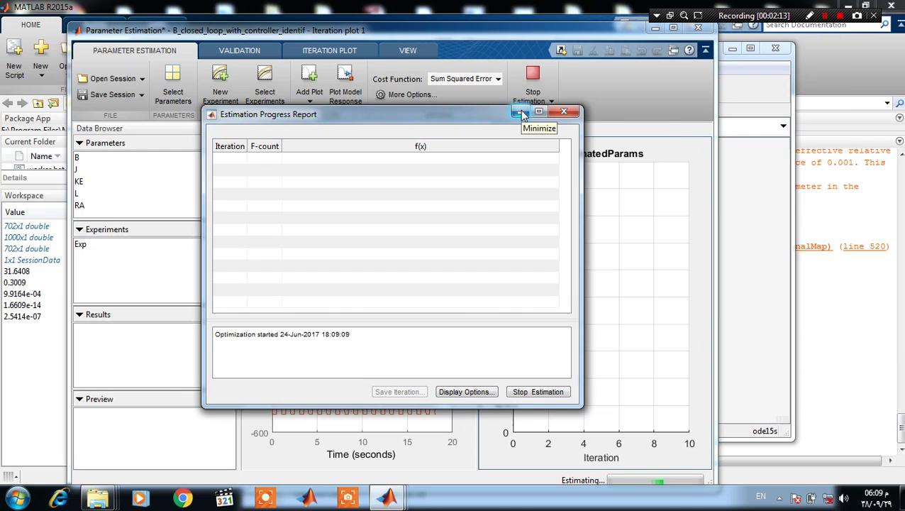
click(520, 112)
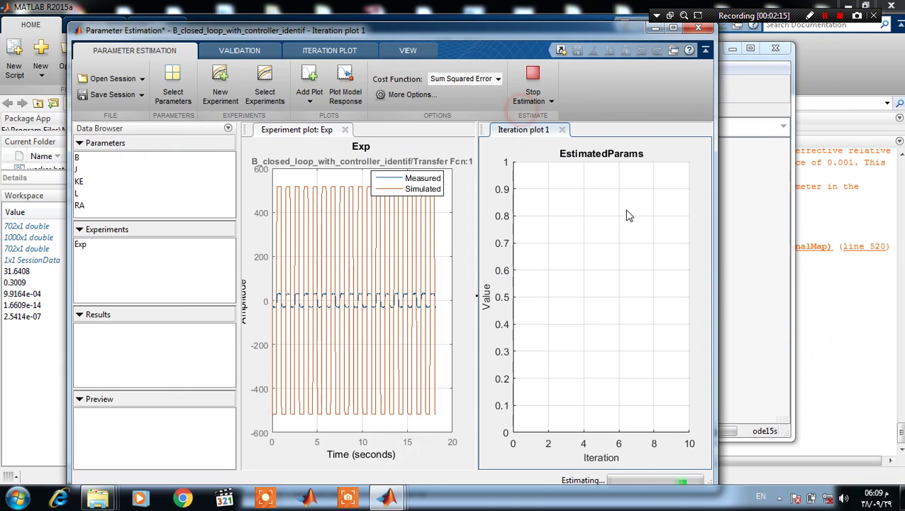
drag(712, 258, 867, 274)
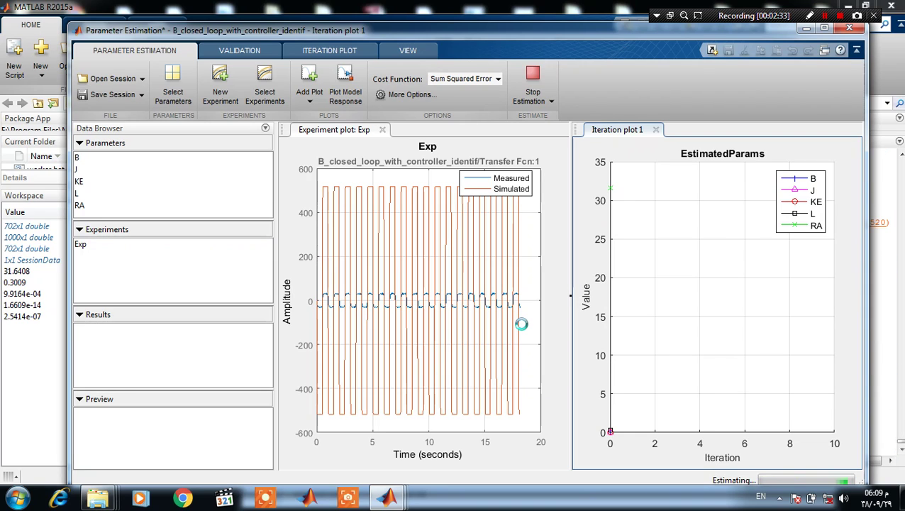
click(825, 15)
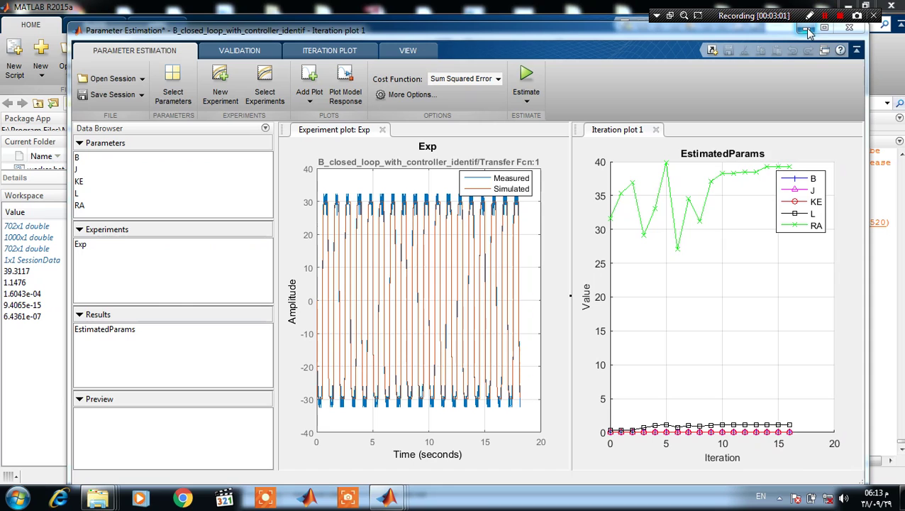
click(806, 30)
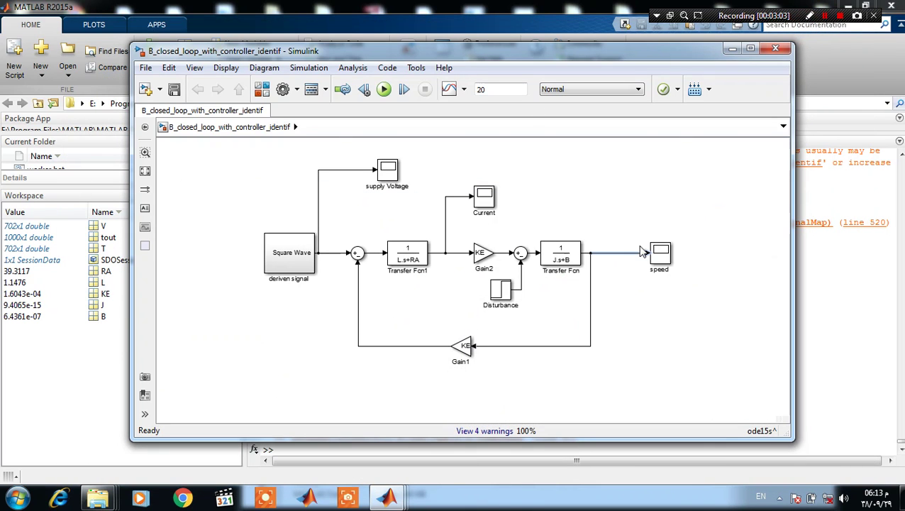